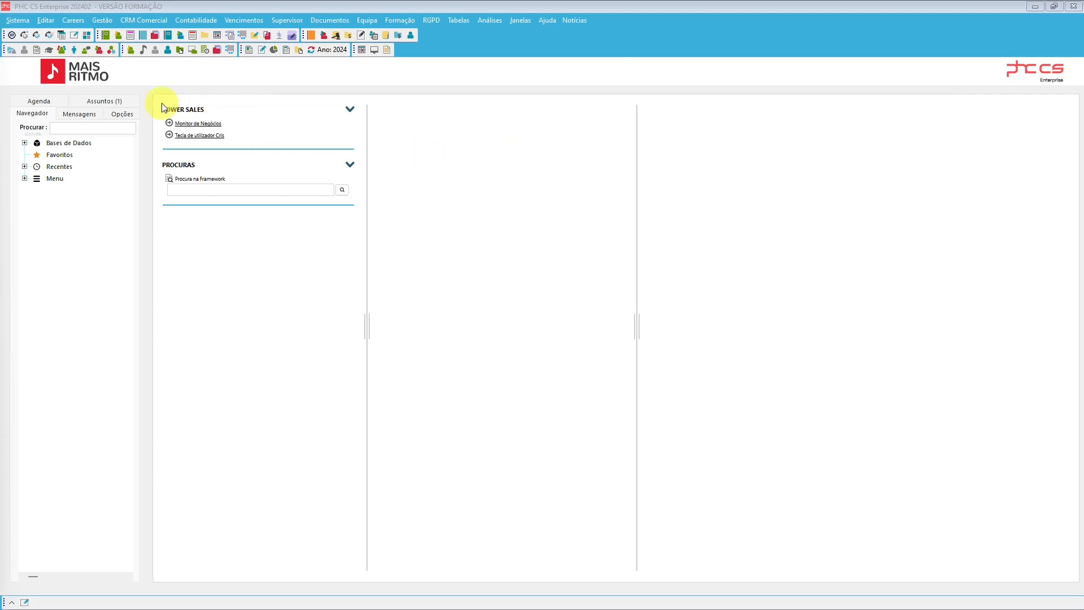
- Open the client management screen, look at its record selection dialog and close that dialog again
left_click(105, 21)
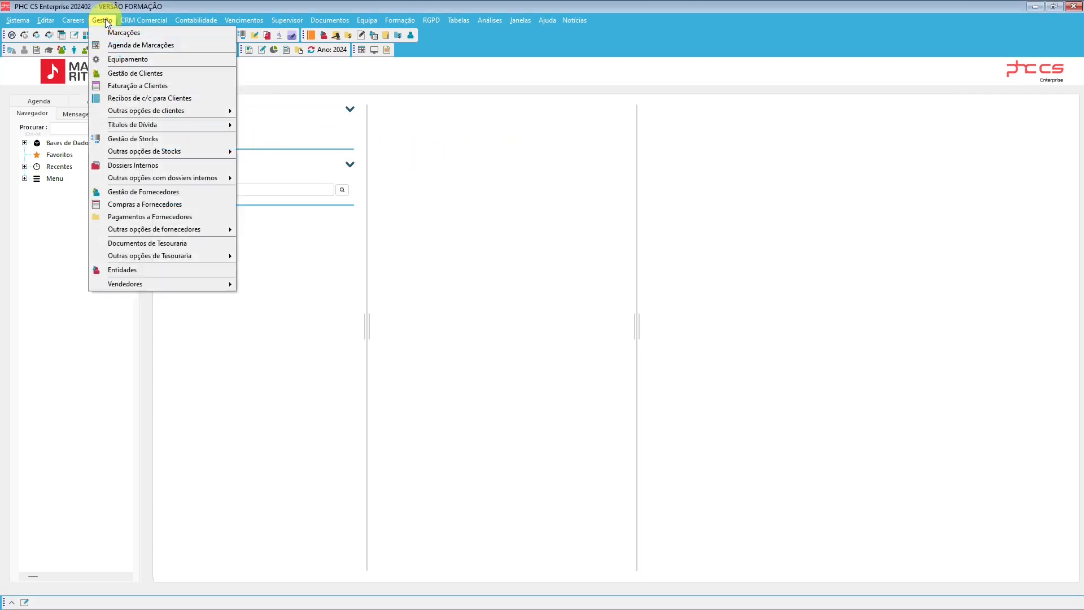
left_click(105, 71)
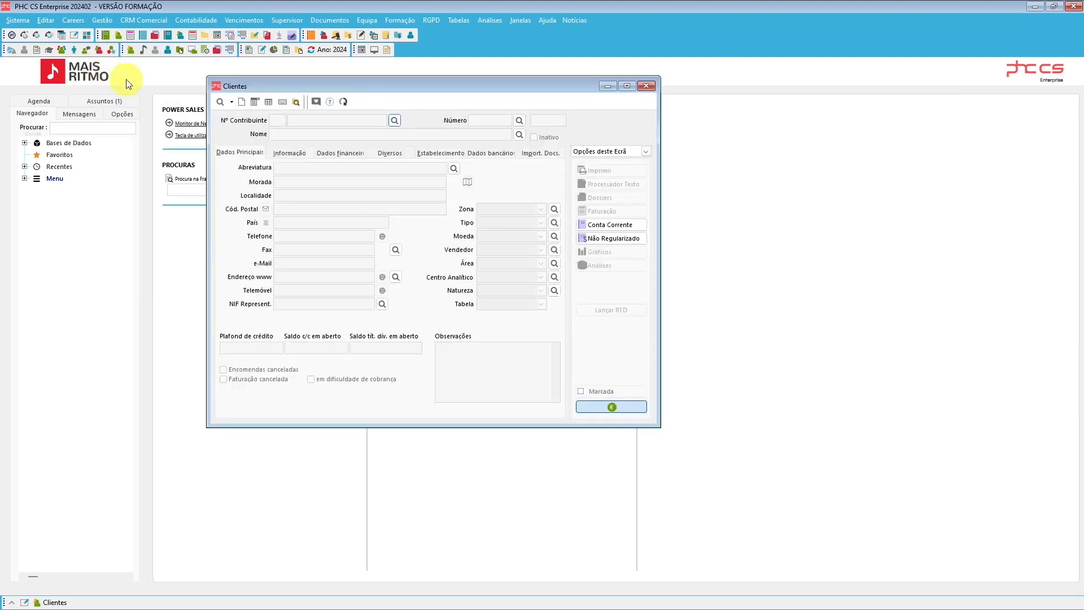
left_click(220, 102)
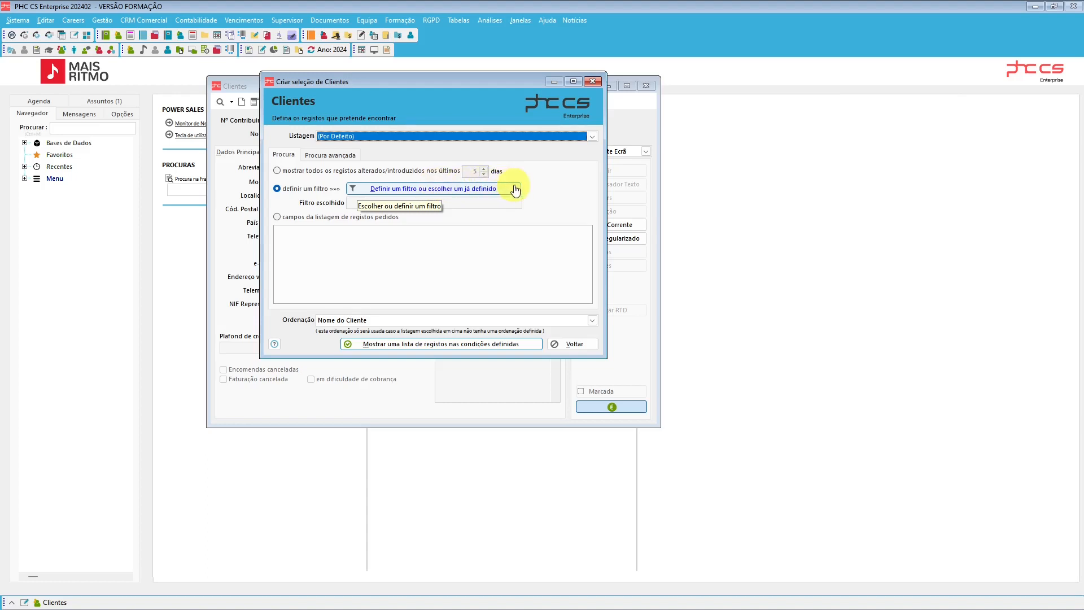
left_click(594, 82)
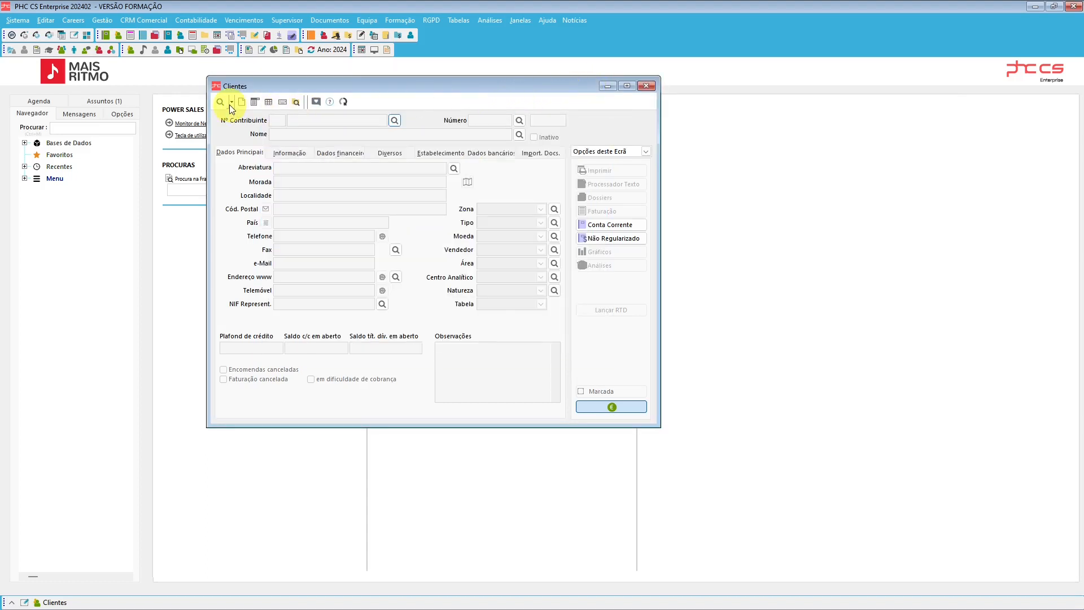
- Start a new filter among the client filters and name it "Clientes por zona"
left_click(232, 103)
left_click(237, 167)
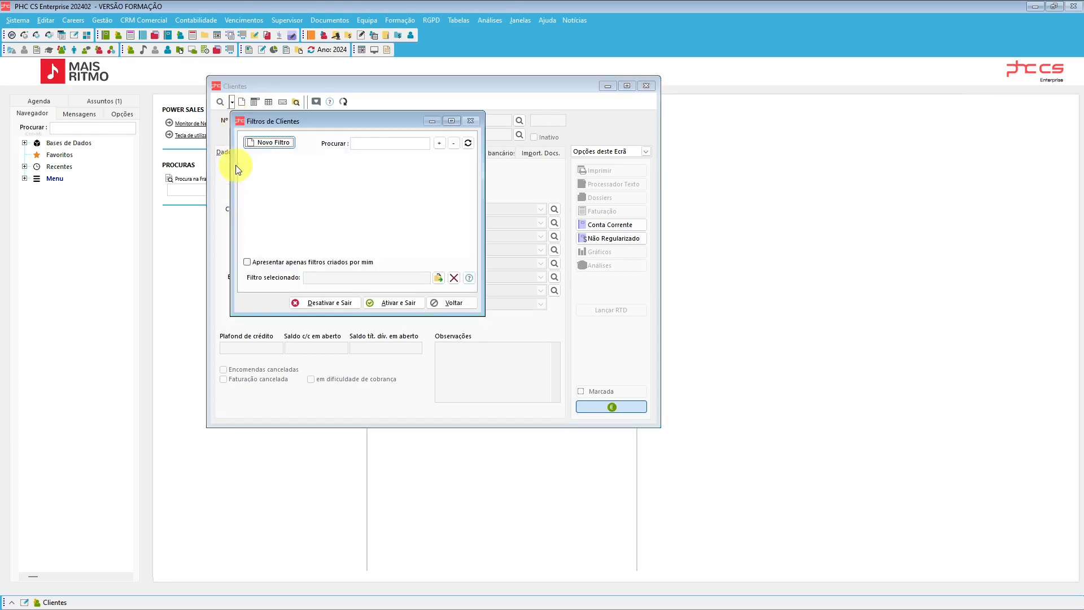
left_click(267, 143)
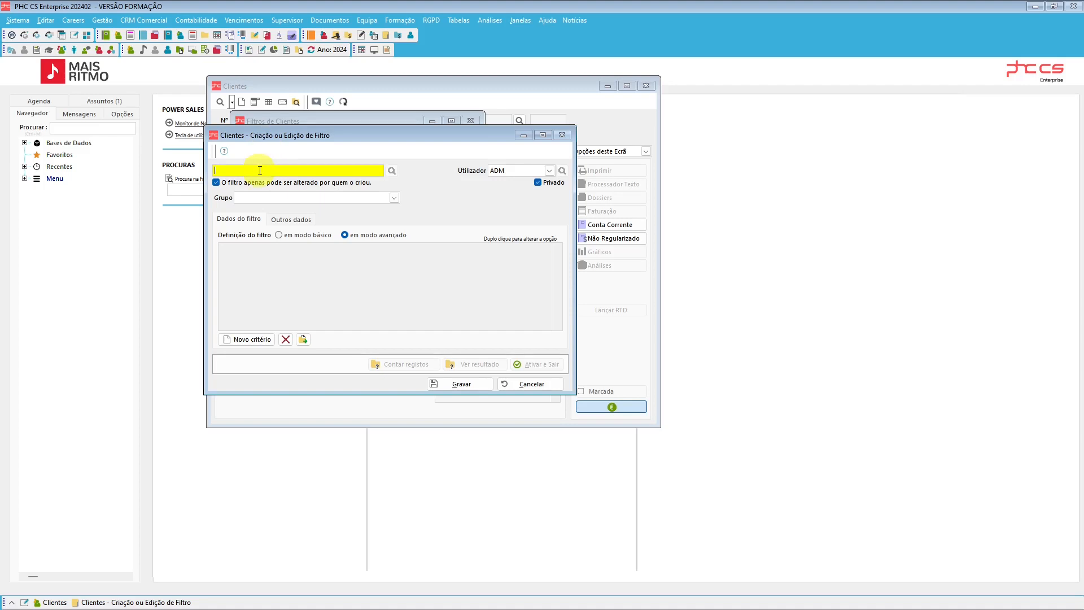
type("Clientes por zona")
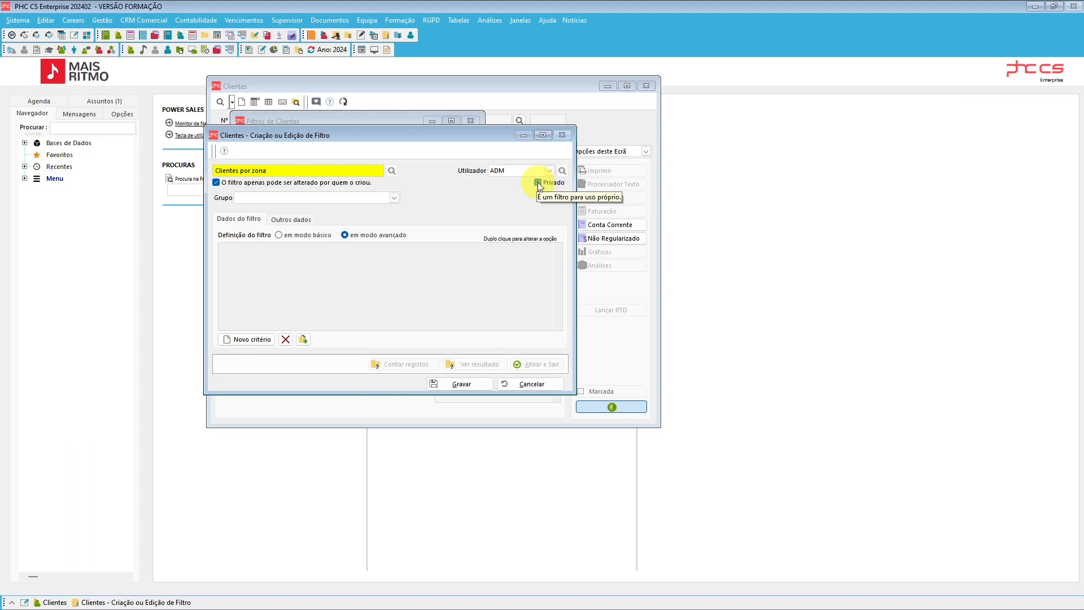
left_click(538, 183)
left_click(538, 182)
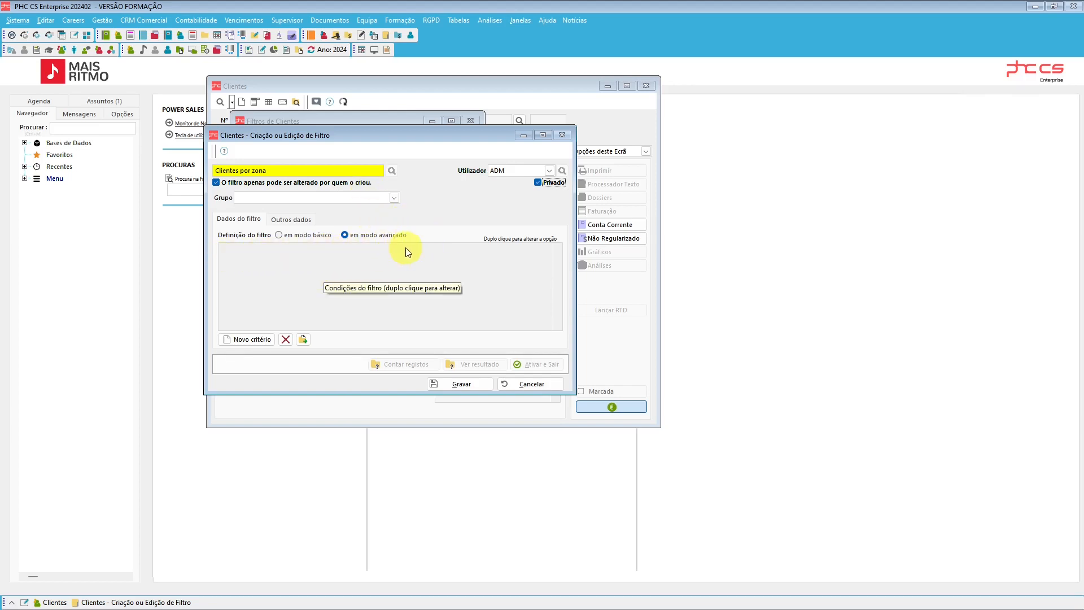
left_click(308, 234)
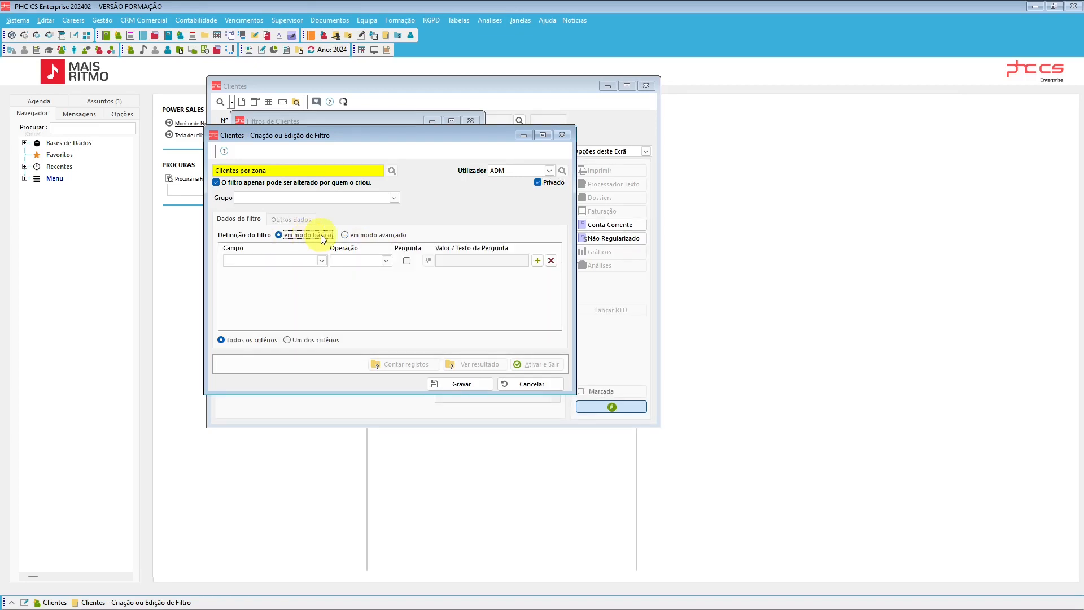
left_click(362, 234)
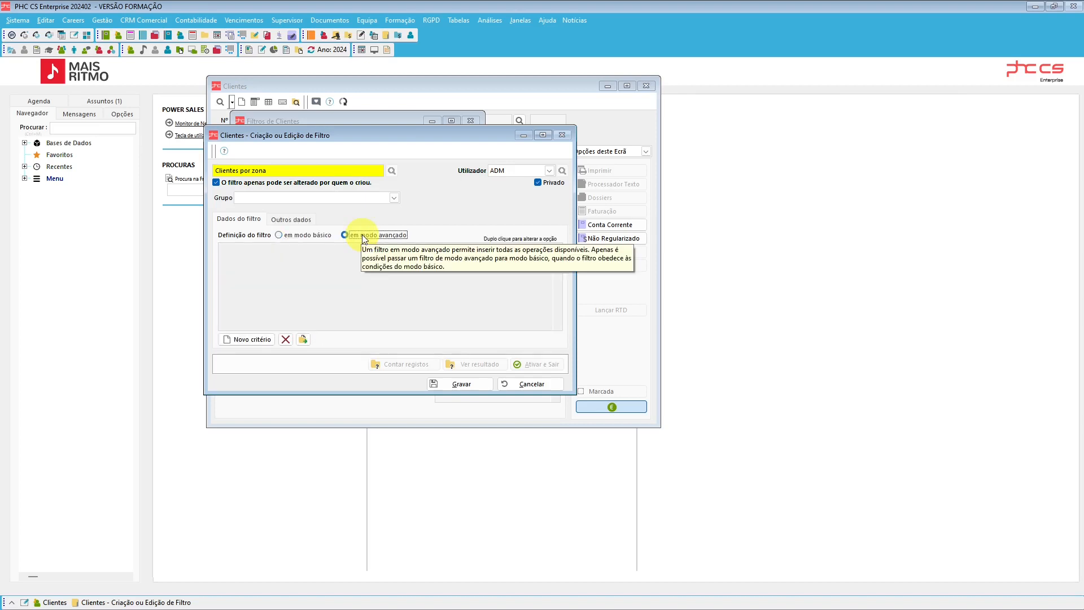
- Add a filter criterion on Clientes with Zona do Cliente, Contém and a variable prompted as "Zona do Cliente", and save the filter
left_click(254, 339)
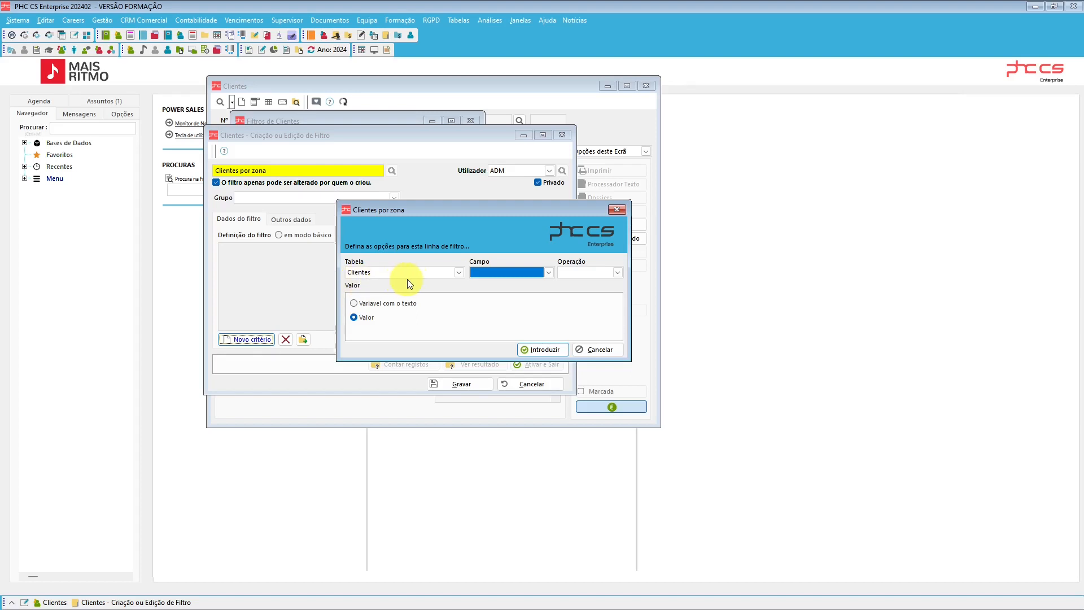
left_click(482, 274)
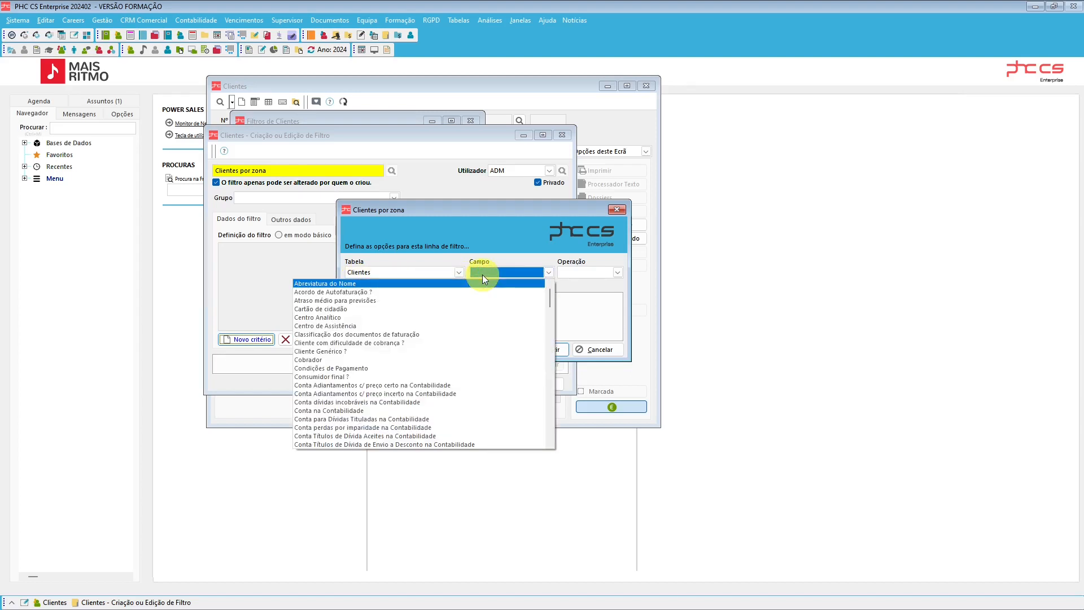
key("z")
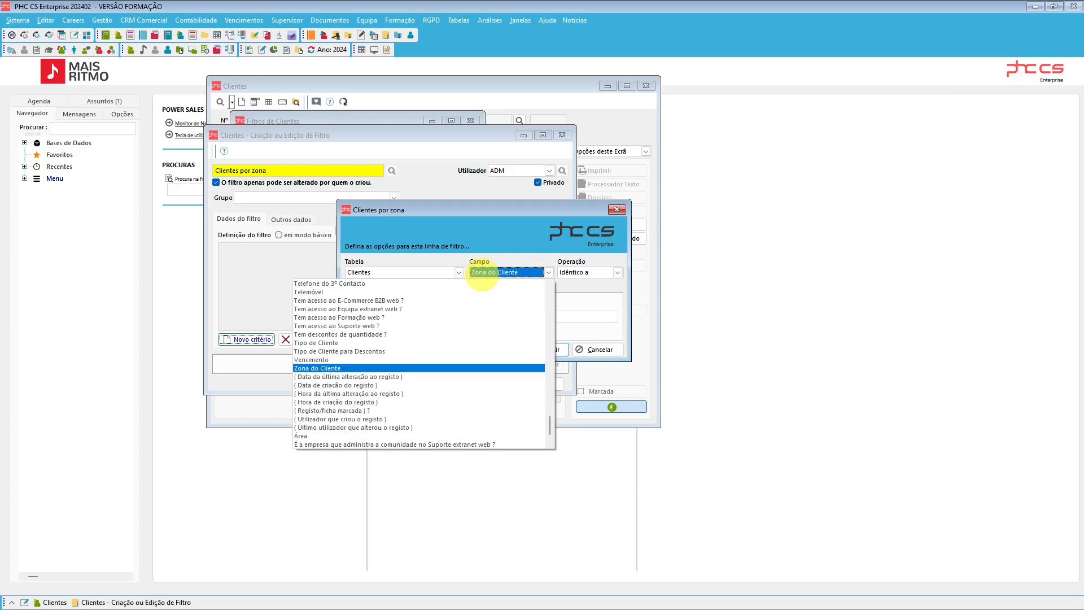
left_click(483, 278)
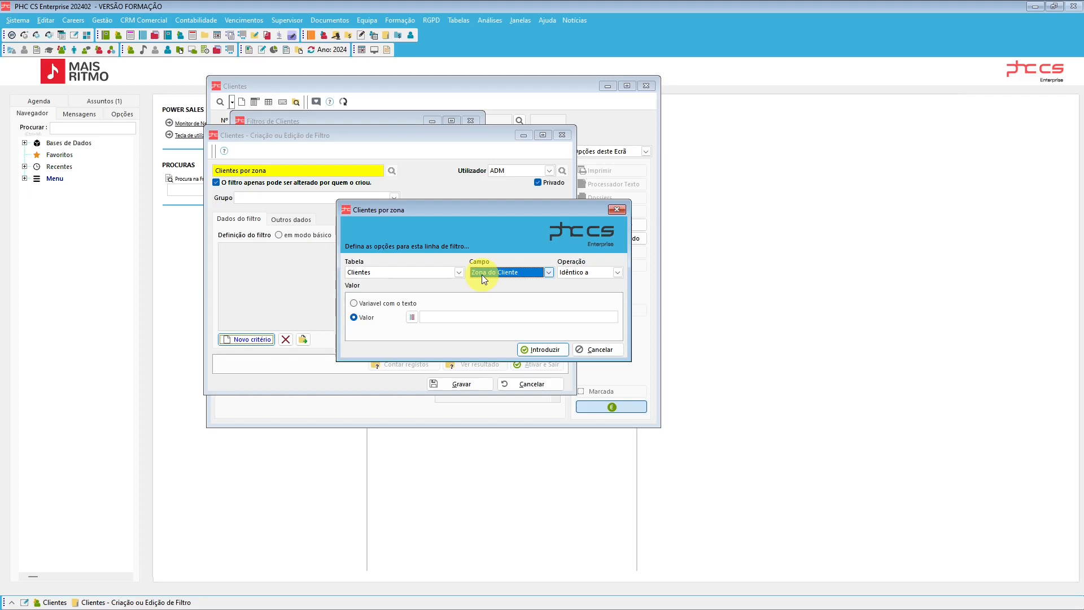
left_click(616, 273)
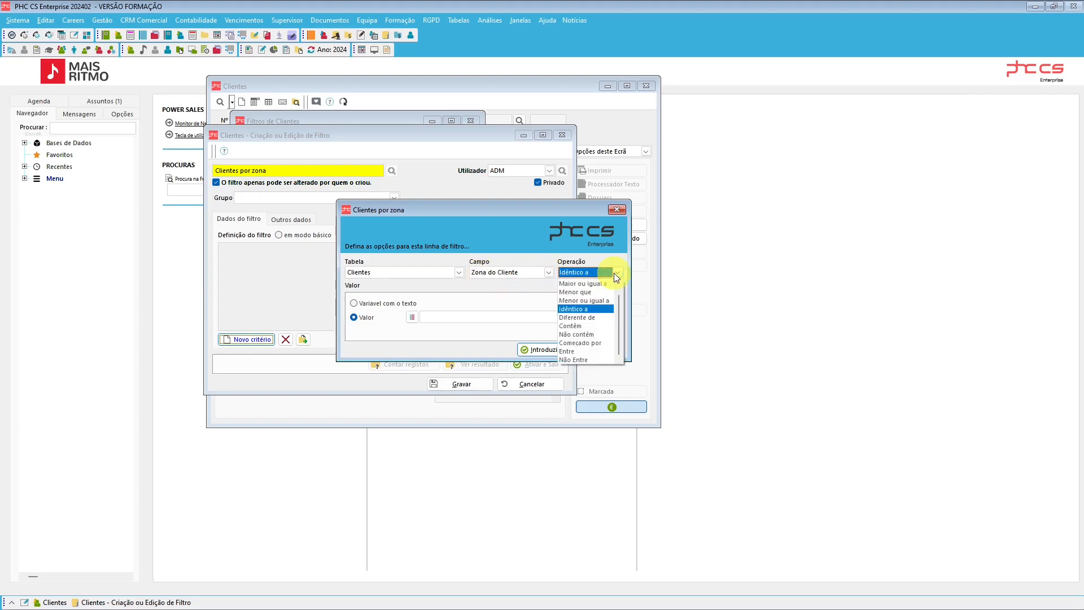
left_click(604, 326)
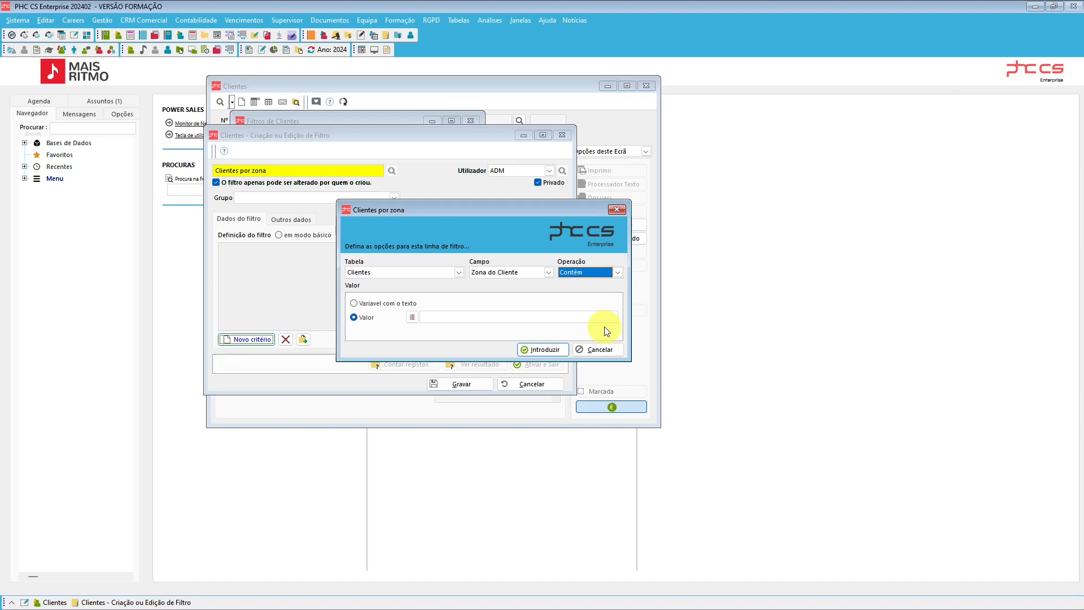
left_click(355, 303)
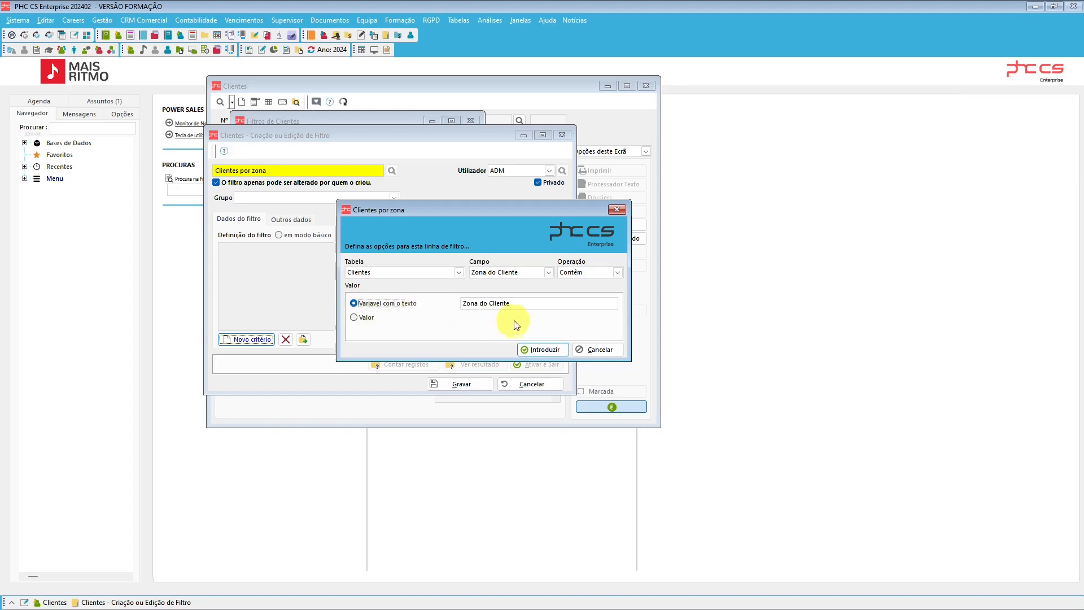
left_click(540, 349)
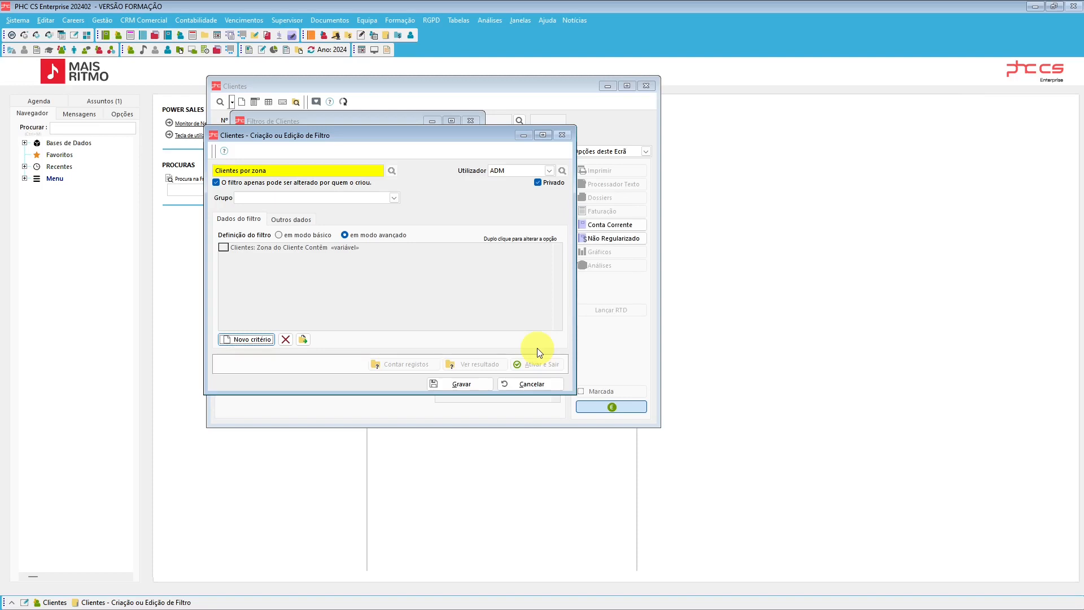
left_click(480, 384)
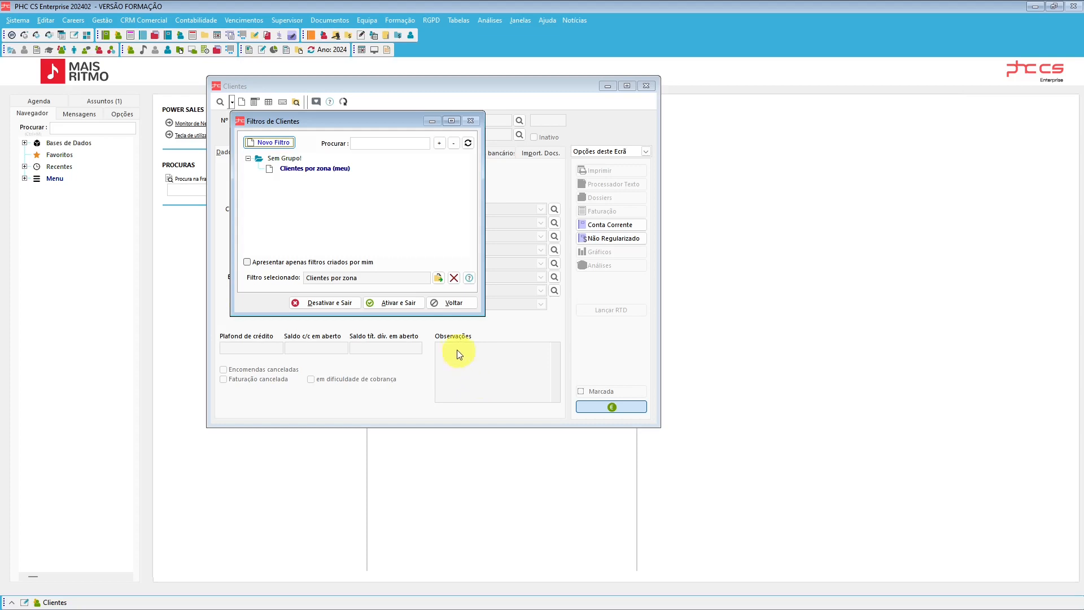
- Activate the "Clientes por zona" filter with the zone Norte, view the resulting client list and close it
left_click(408, 305)
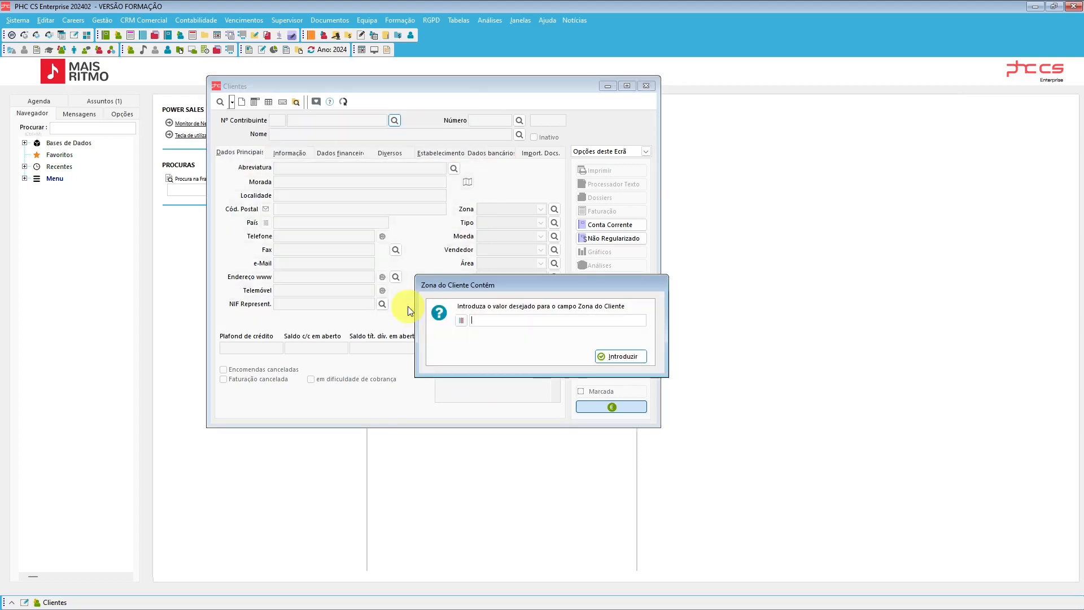
left_click(461, 320)
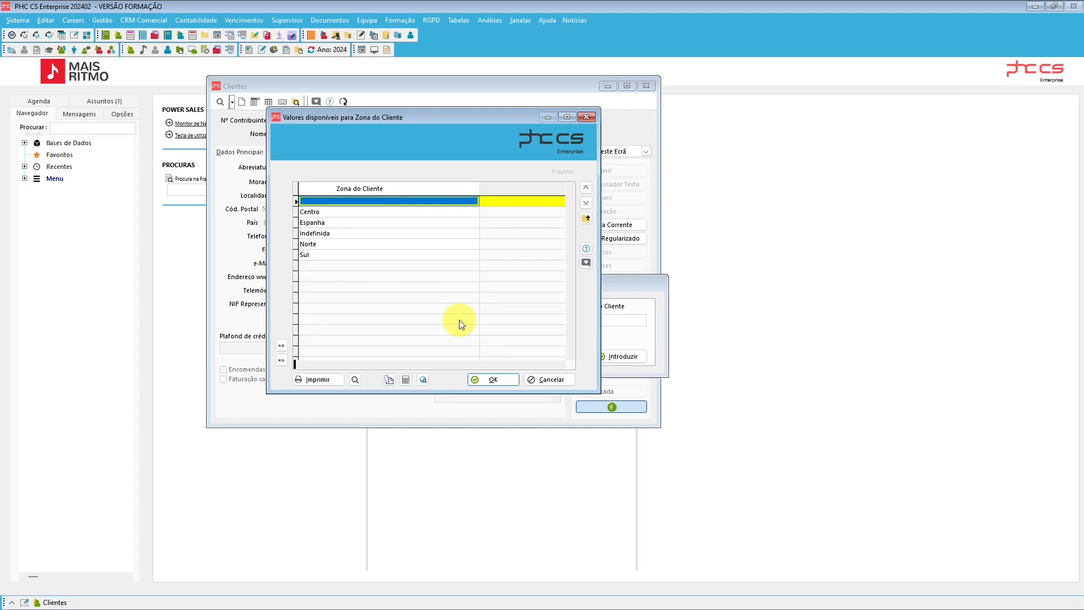
left_click(372, 245)
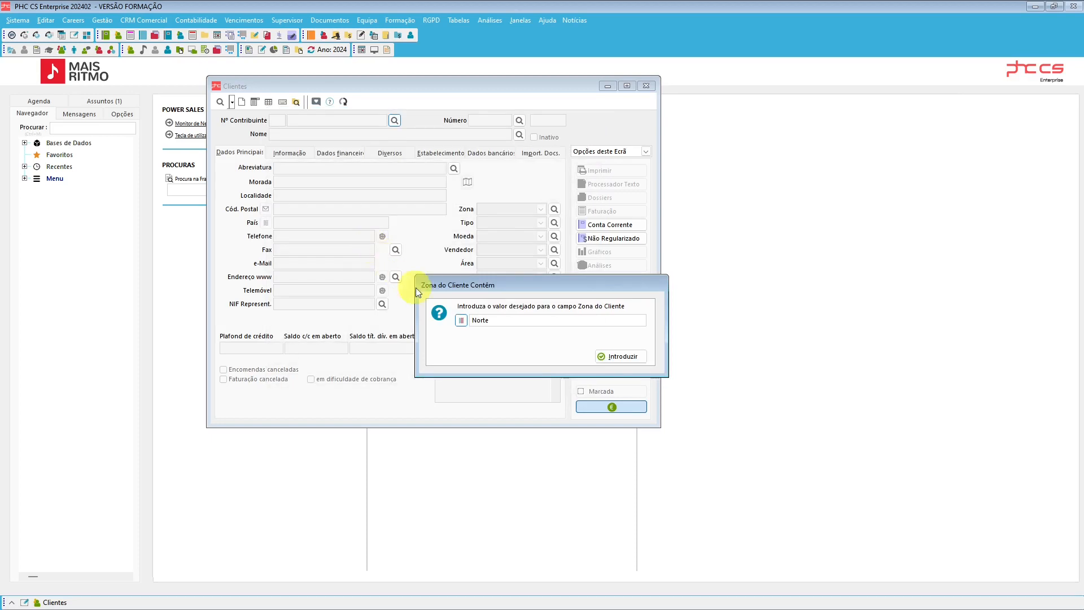
left_click(612, 356)
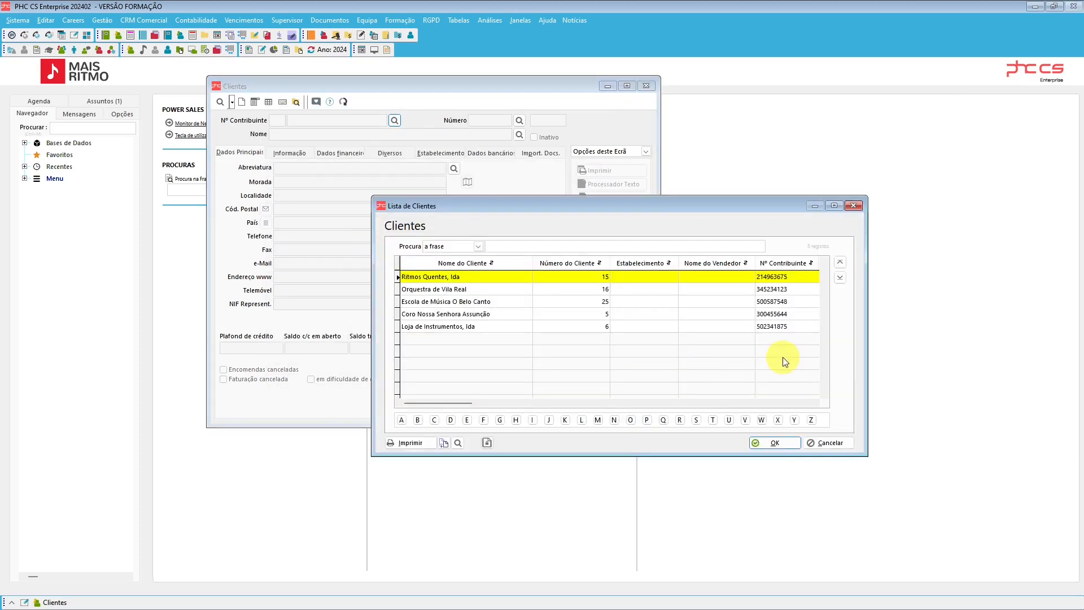
left_click(853, 205)
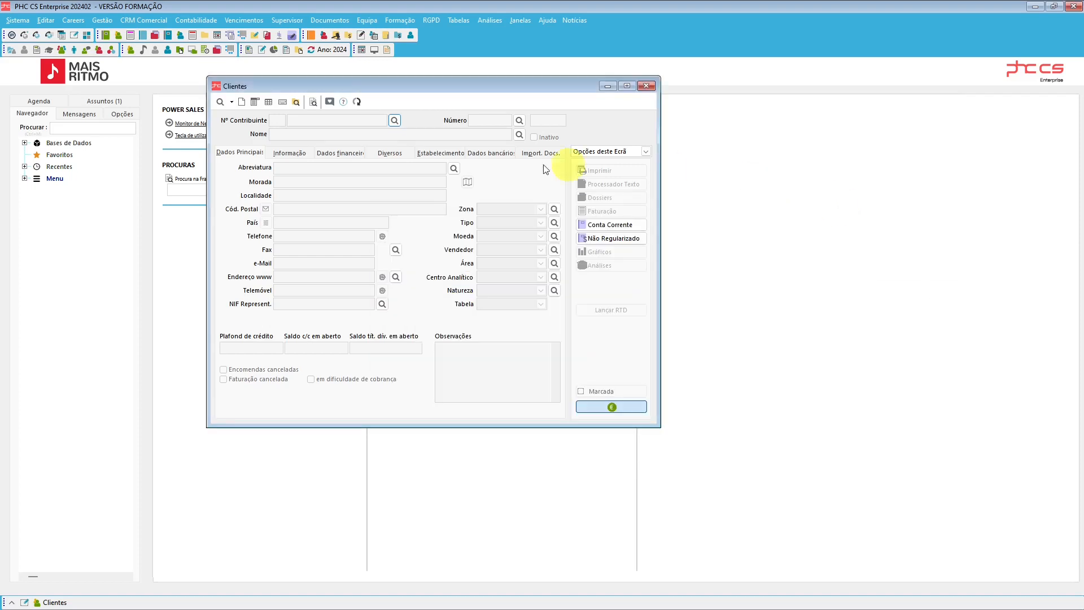
- Run the "Clientes por zona" filter with the zone Sul and open the Hora a Hora, lda record from the resulting list
left_click(232, 103)
left_click(245, 169)
left_click(289, 168)
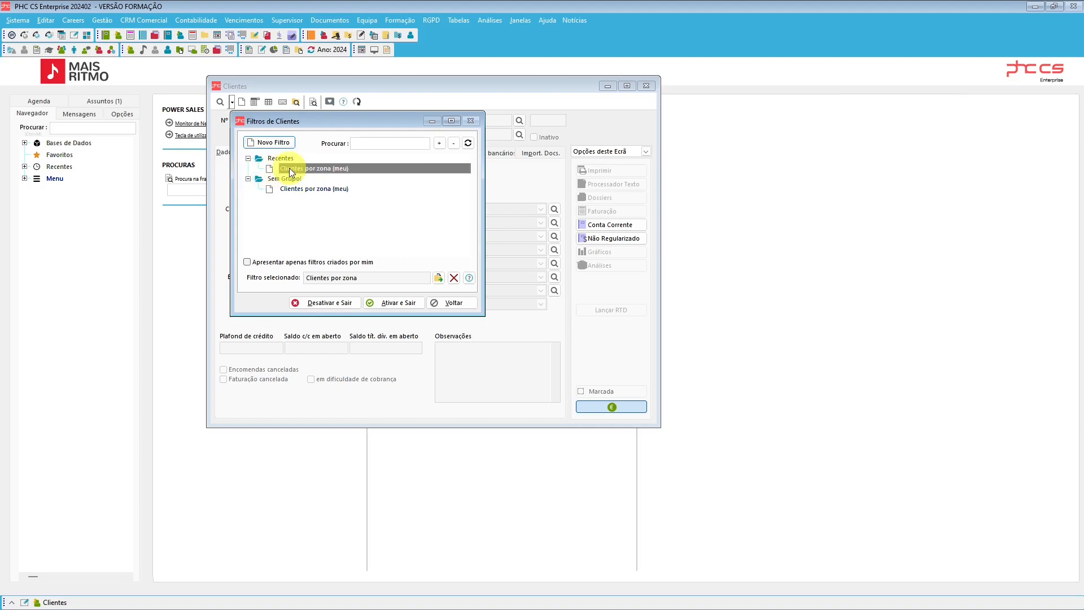
left_click(395, 302)
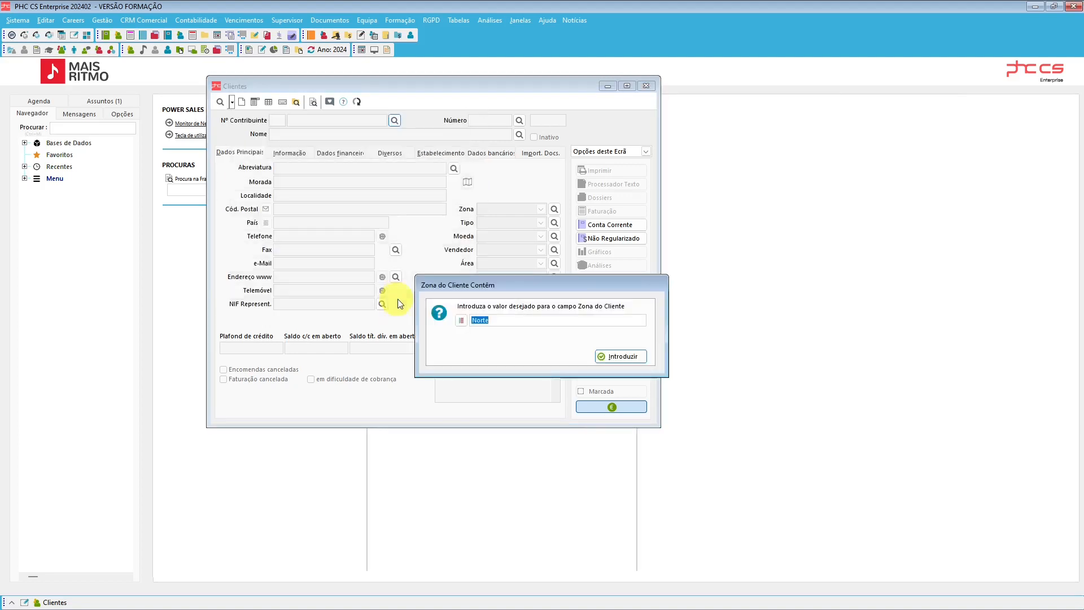
left_click(460, 317)
left_click(351, 252)
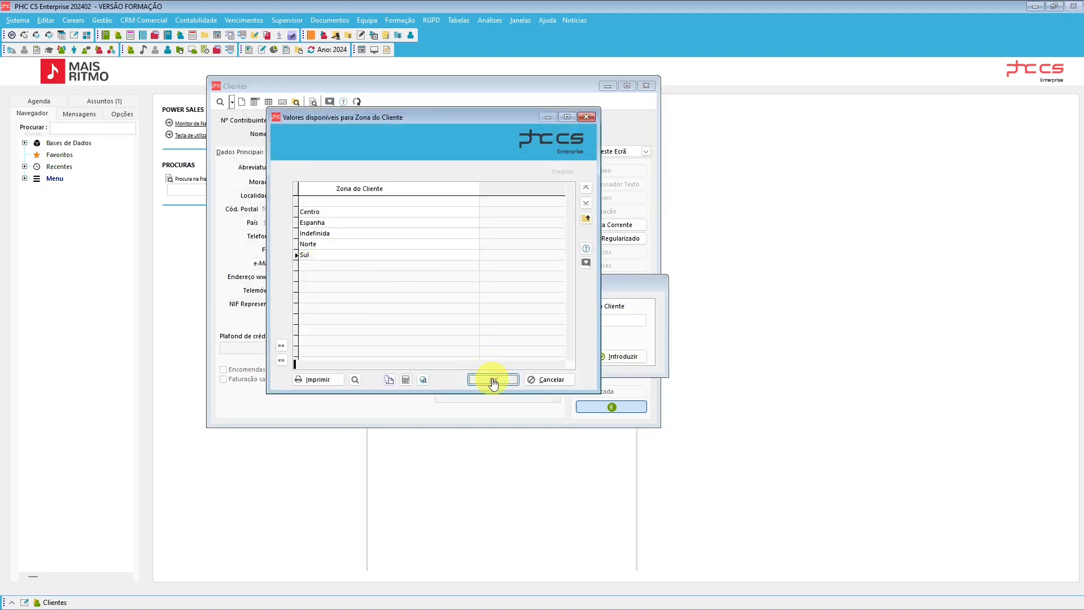
left_click(491, 310)
left_click(621, 356)
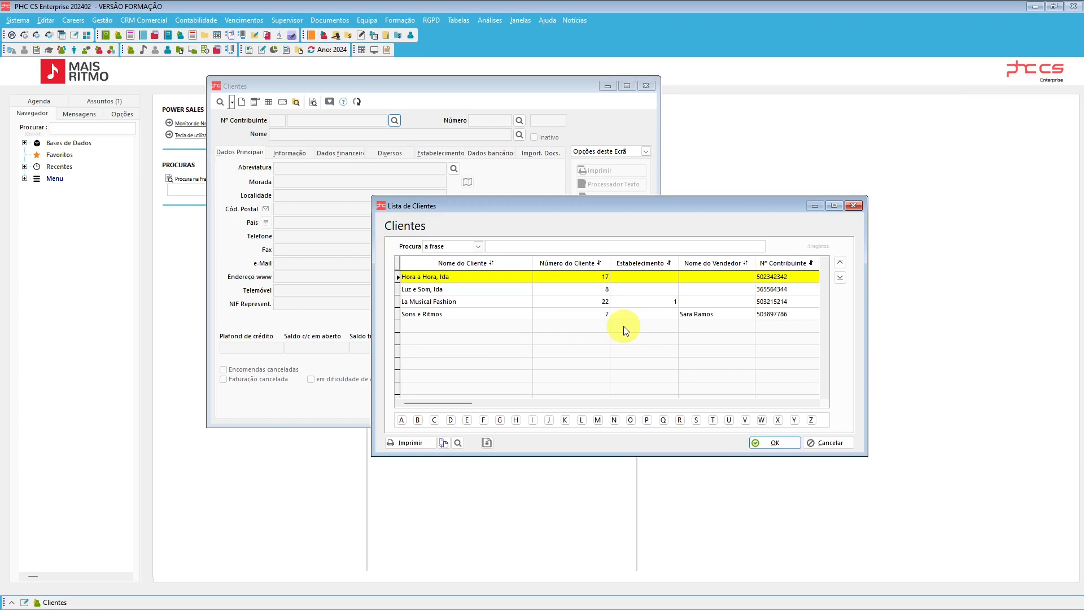
left_click(767, 443)
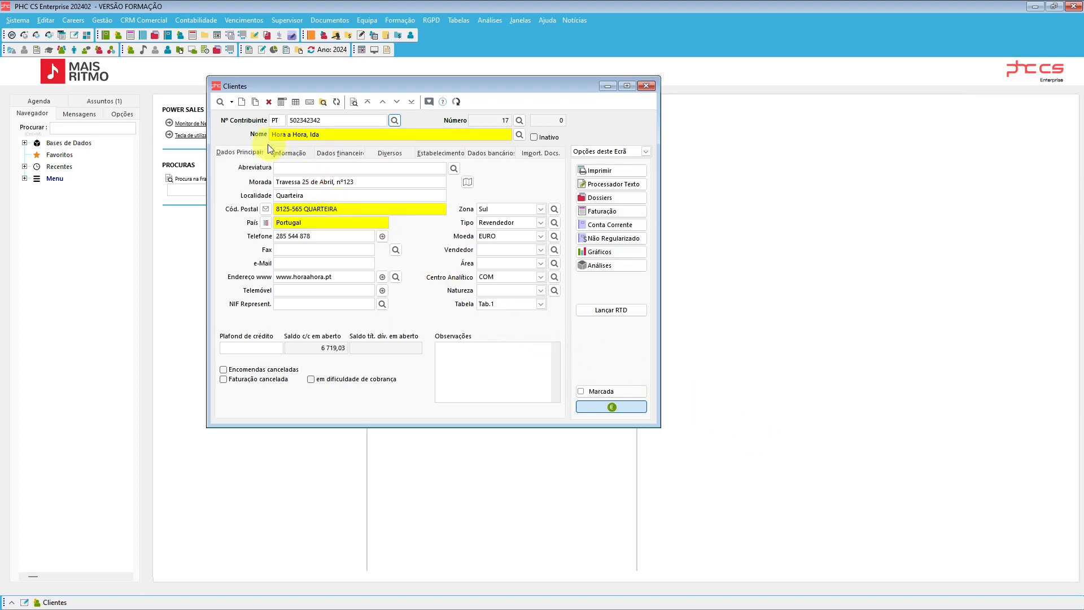
- Open the "Clientes por zona" filter from the client filters and put its criteria in edit mode
left_click(232, 102)
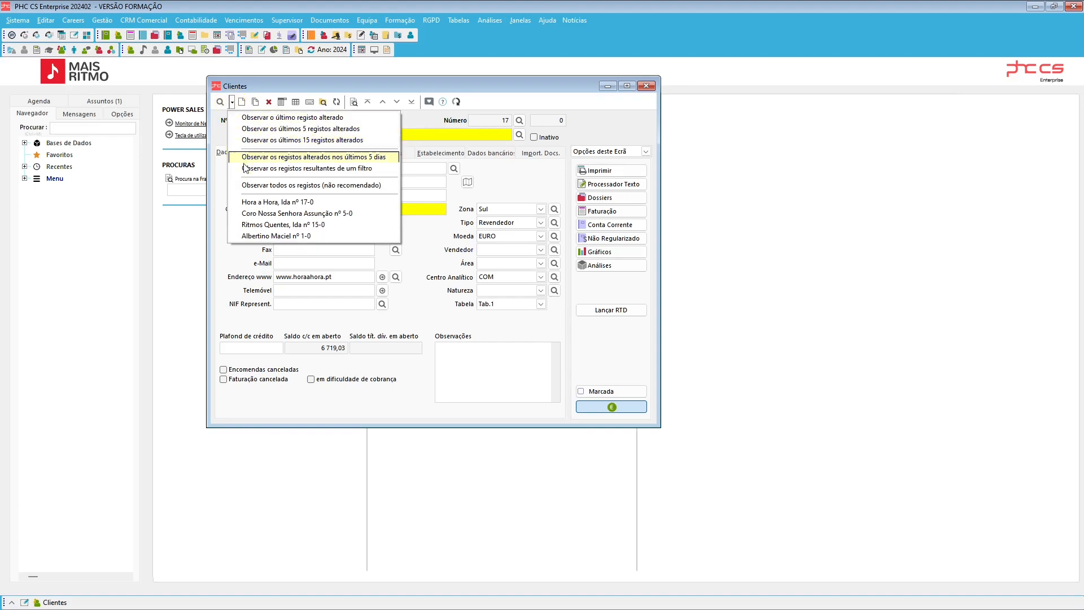
left_click(246, 169)
left_click(283, 170)
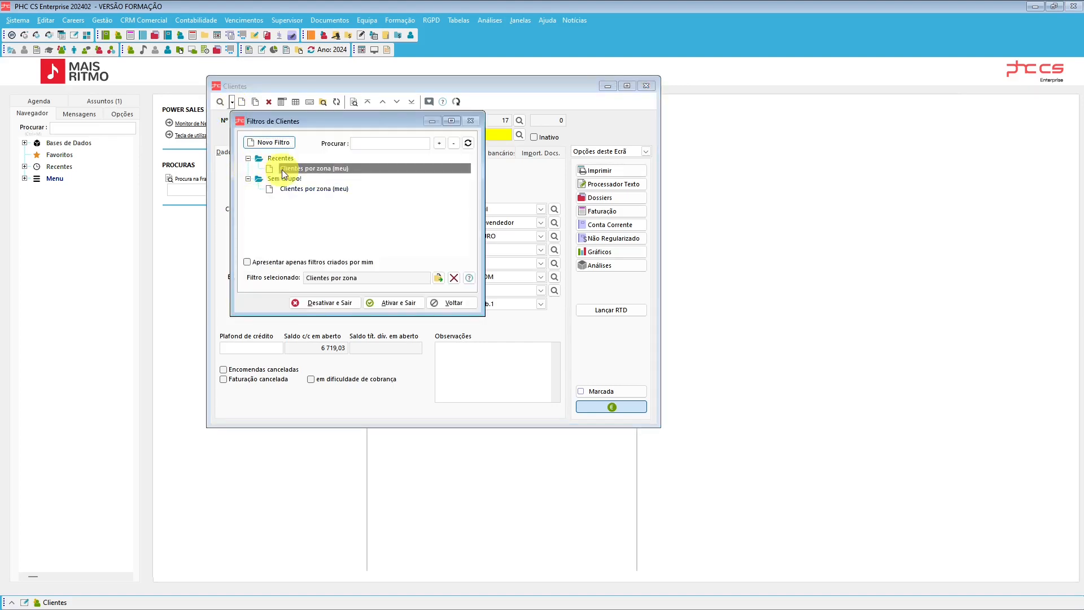
left_click(439, 278)
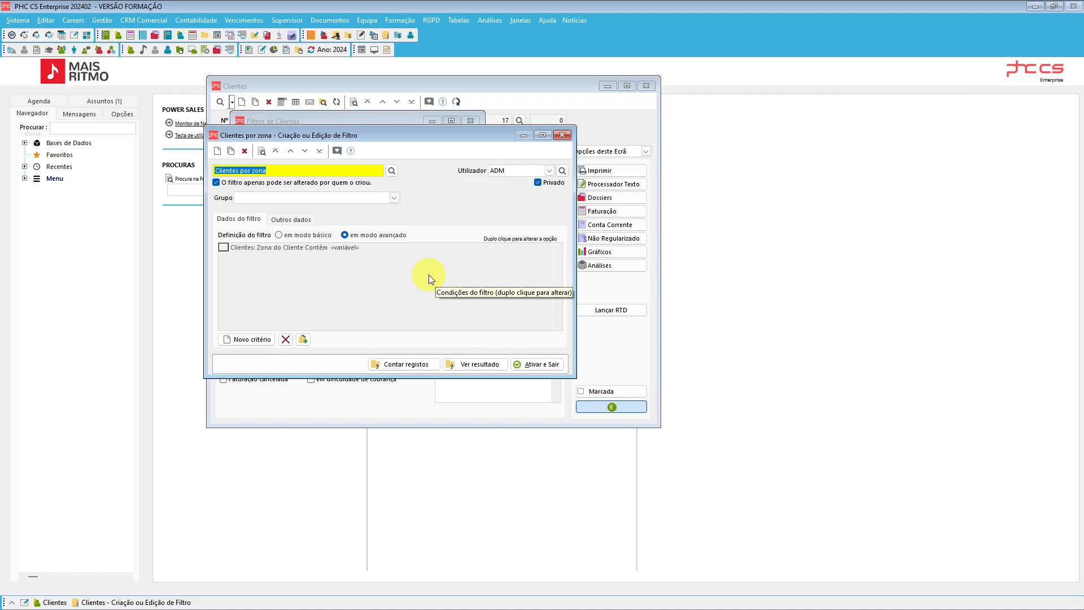
double_click(316, 247)
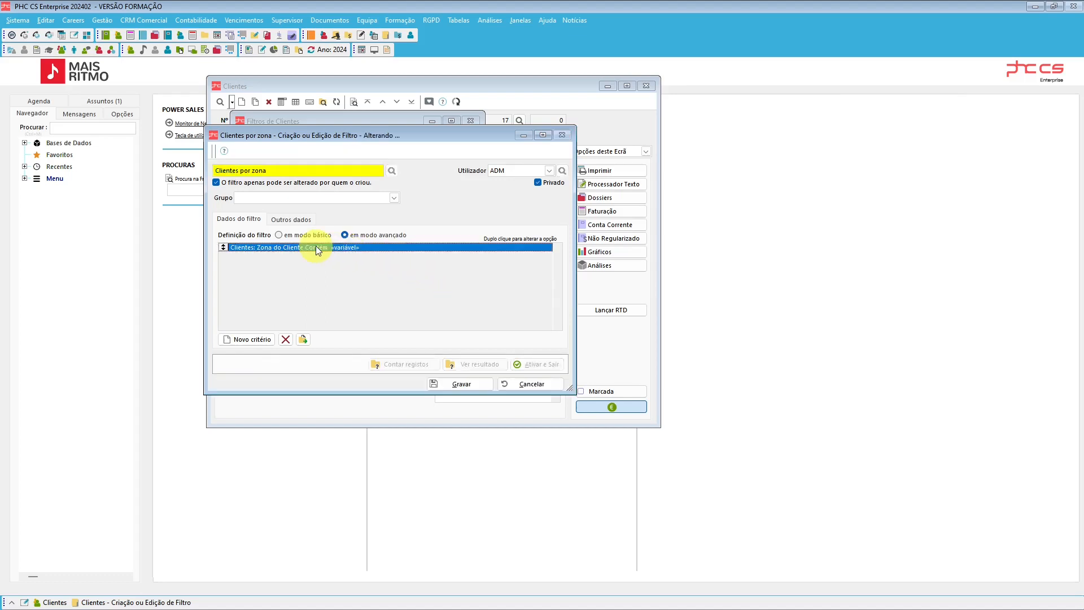
- Add a criterion joined with "e" on Clientes: Saldo, Maior ou igual a, with a variable prompted as "Saldo", and save the filter
left_click(264, 339)
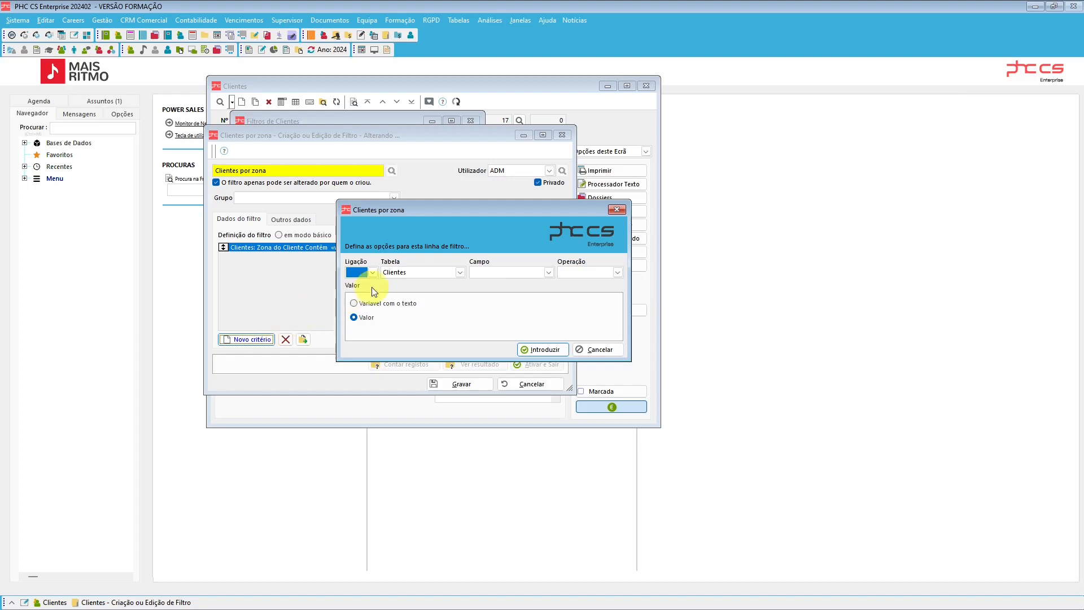
left_click(373, 273)
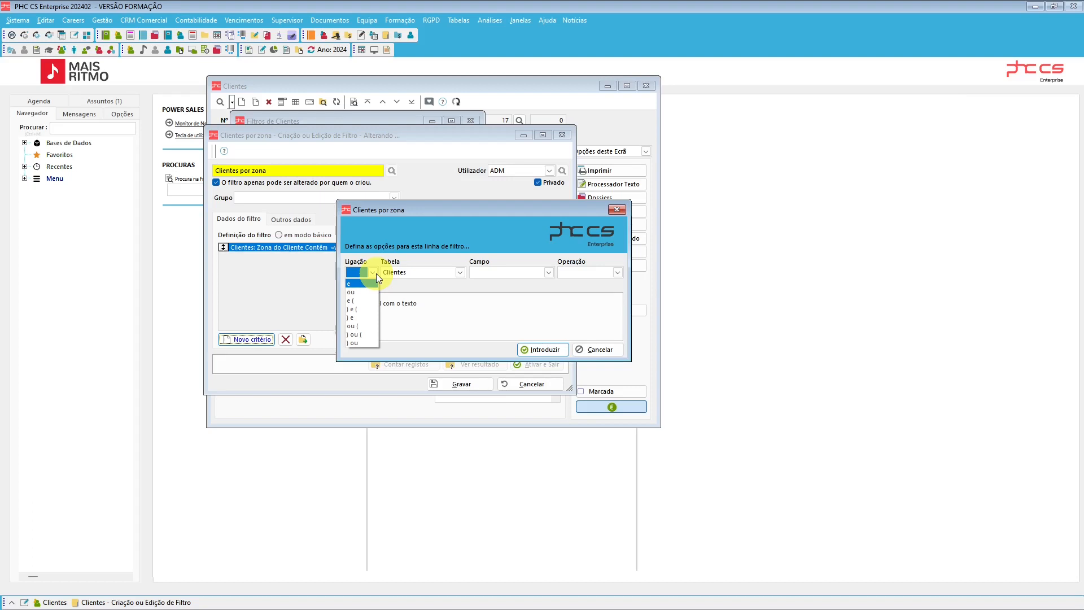
left_click(366, 286)
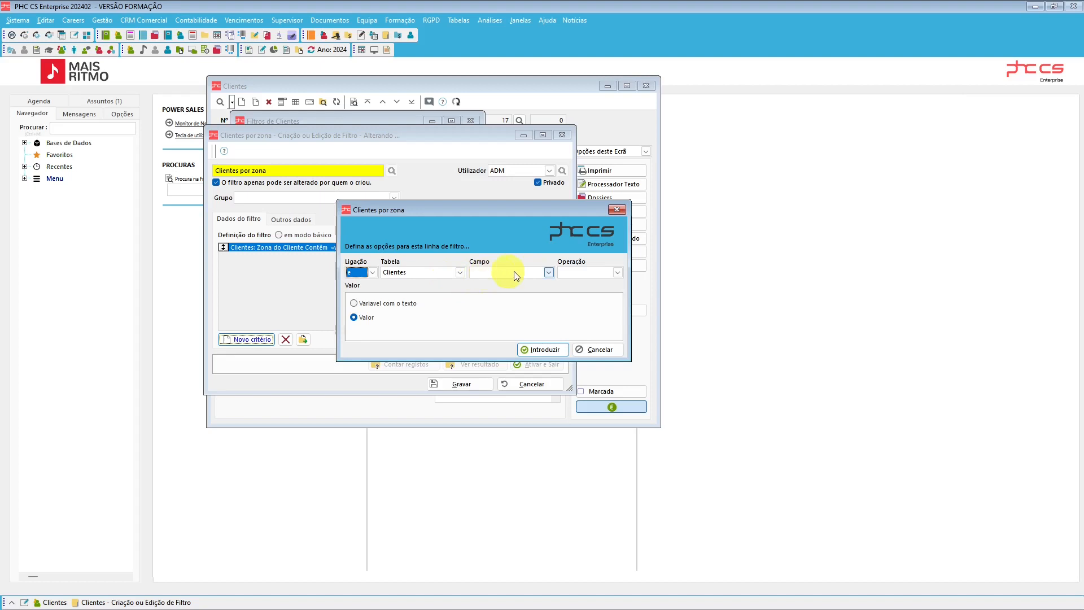
left_click(549, 273)
type("s")
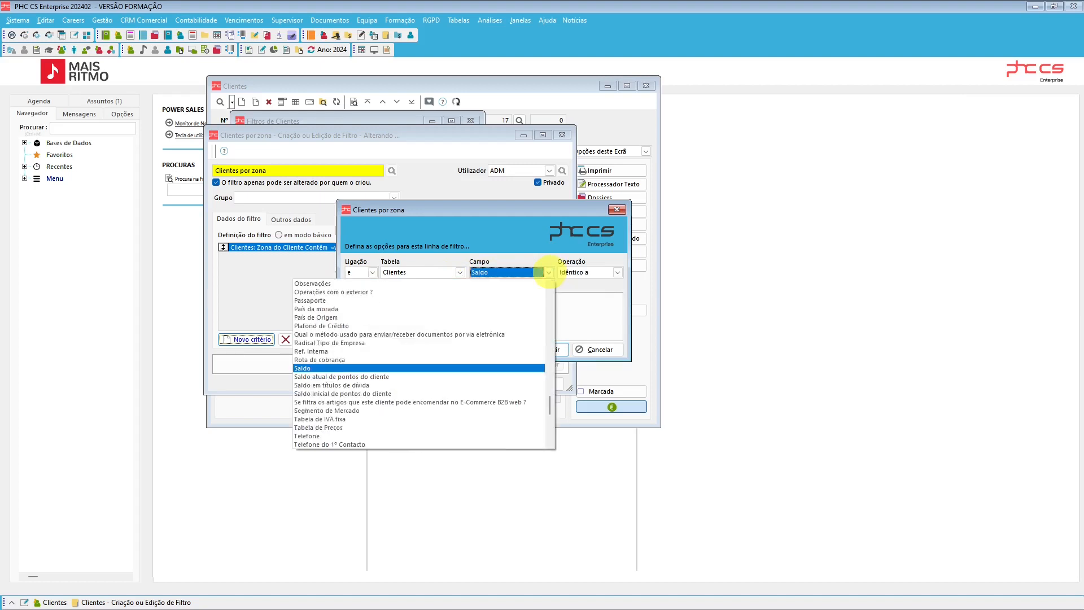
left_click(550, 274)
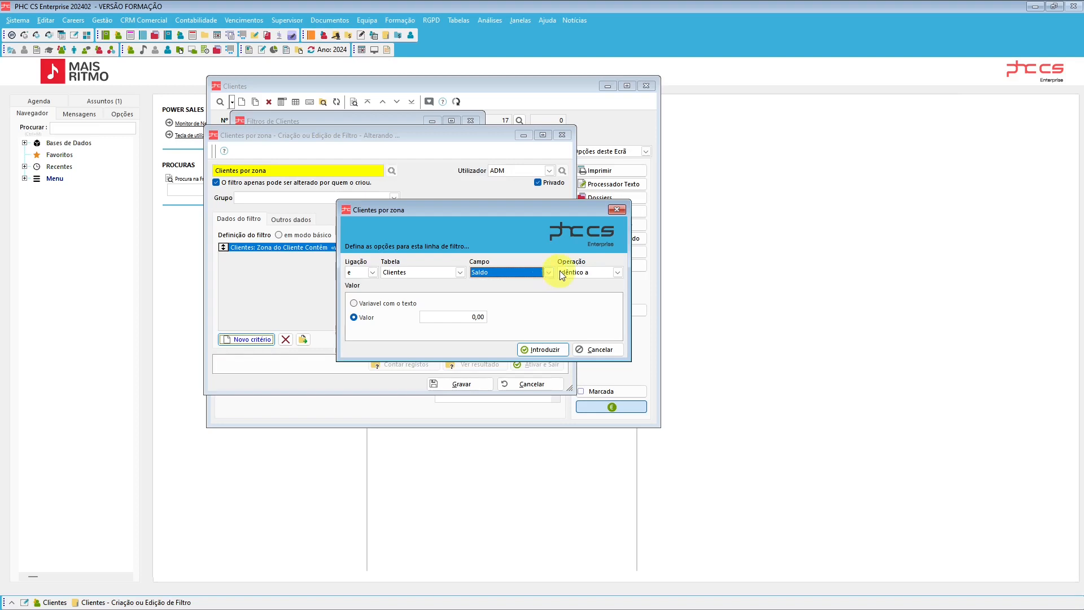
left_click(618, 272)
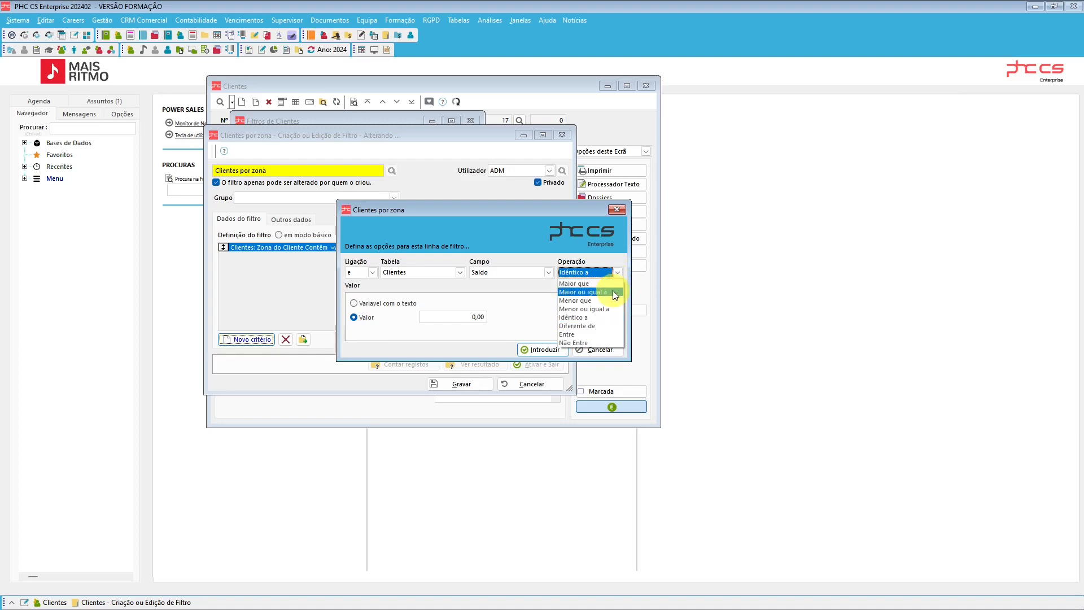
left_click(614, 292)
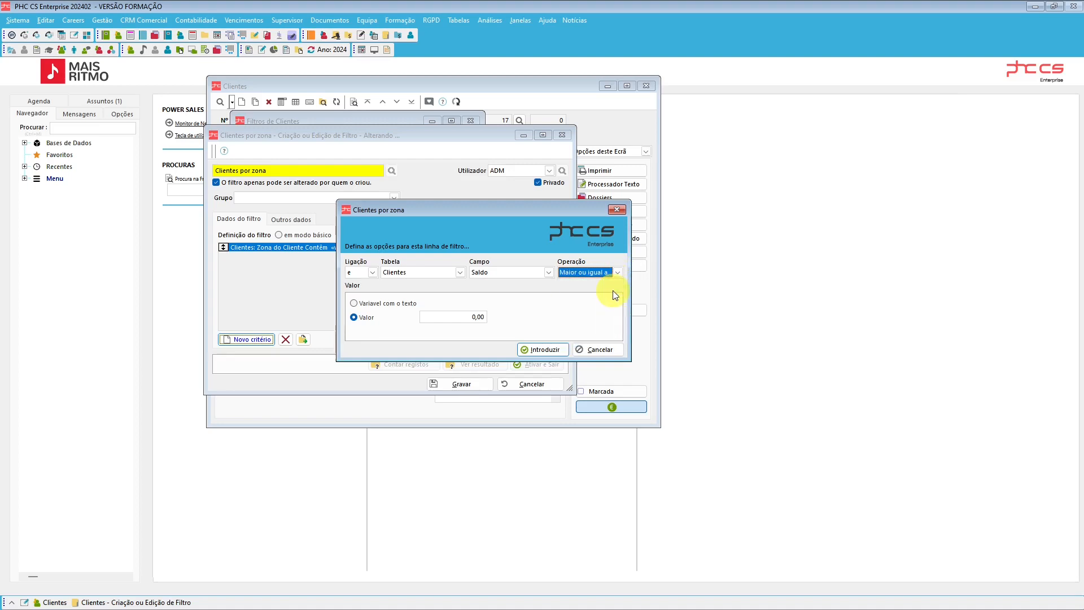
left_click(354, 304)
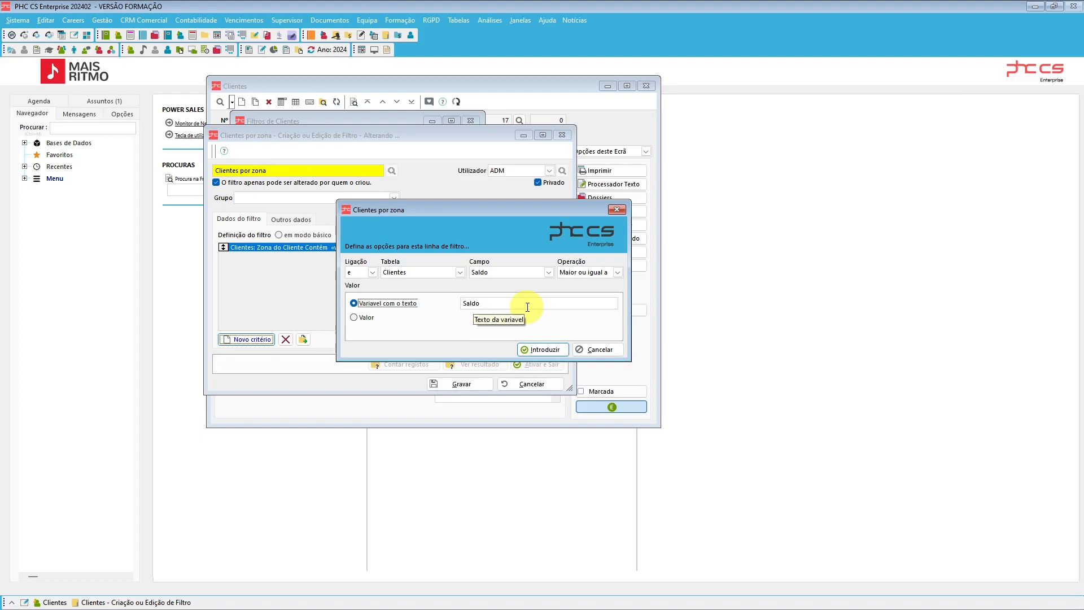
left_click(541, 349)
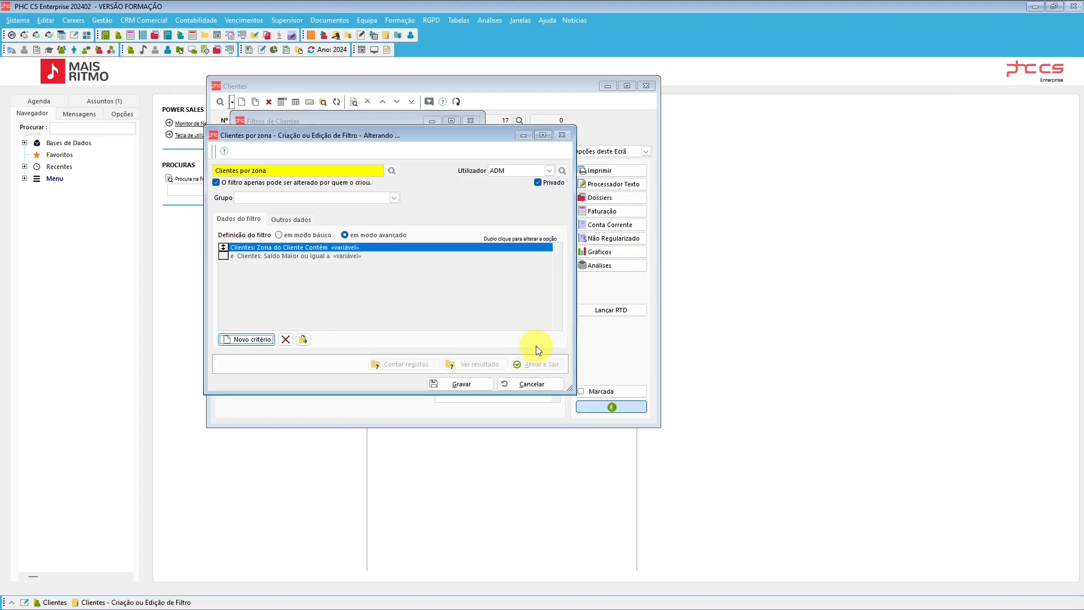
left_click(468, 384)
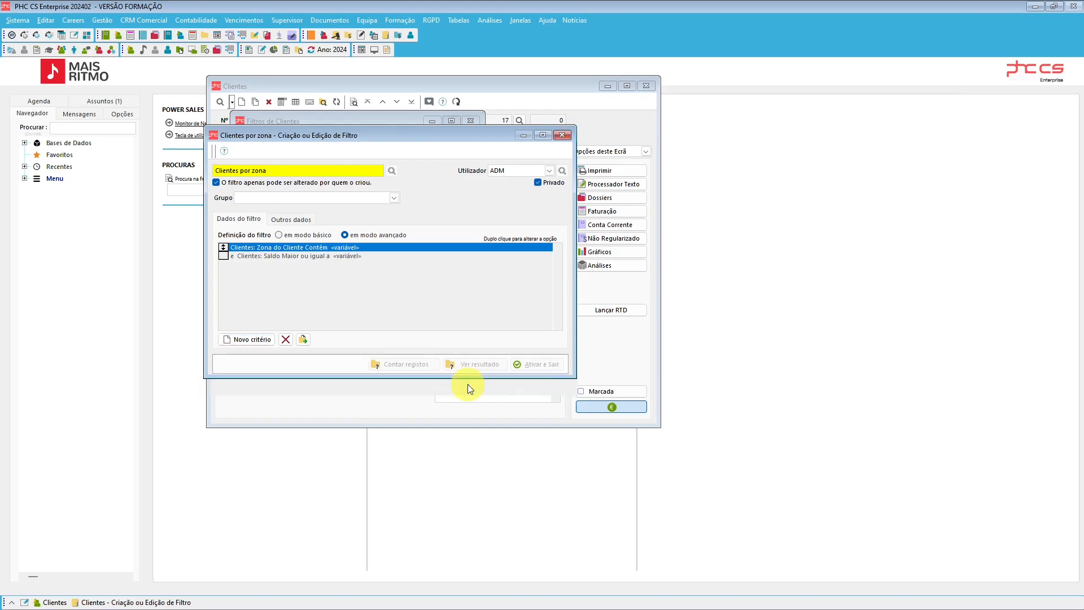
- Activate the filter with the zone Norte and a Saldo of 1000, and open the Ritmos Quentes, lda record from the resulting list
left_click(530, 366)
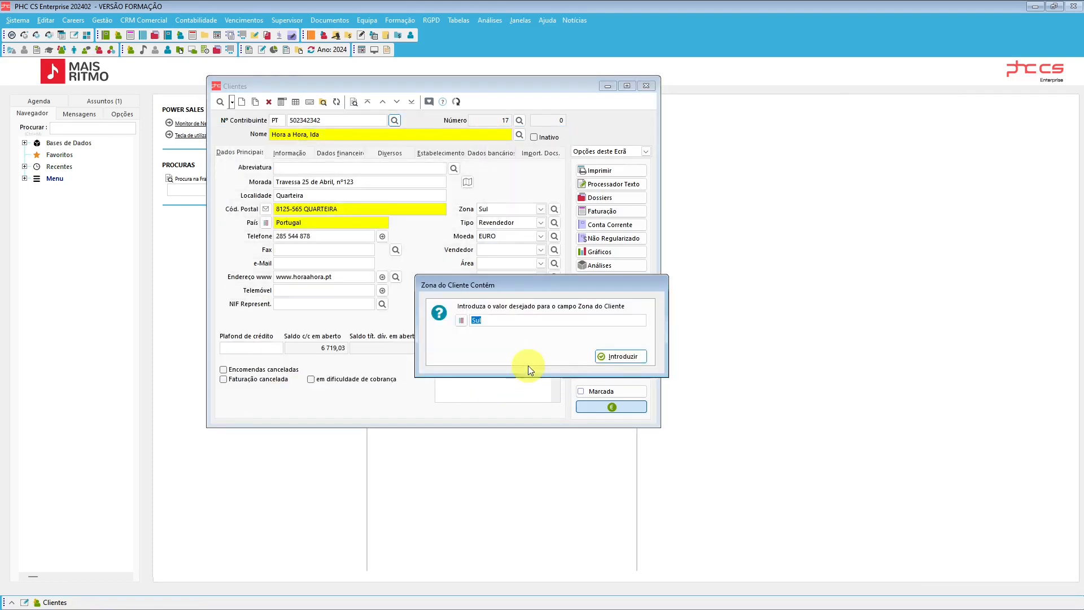
left_click(462, 320)
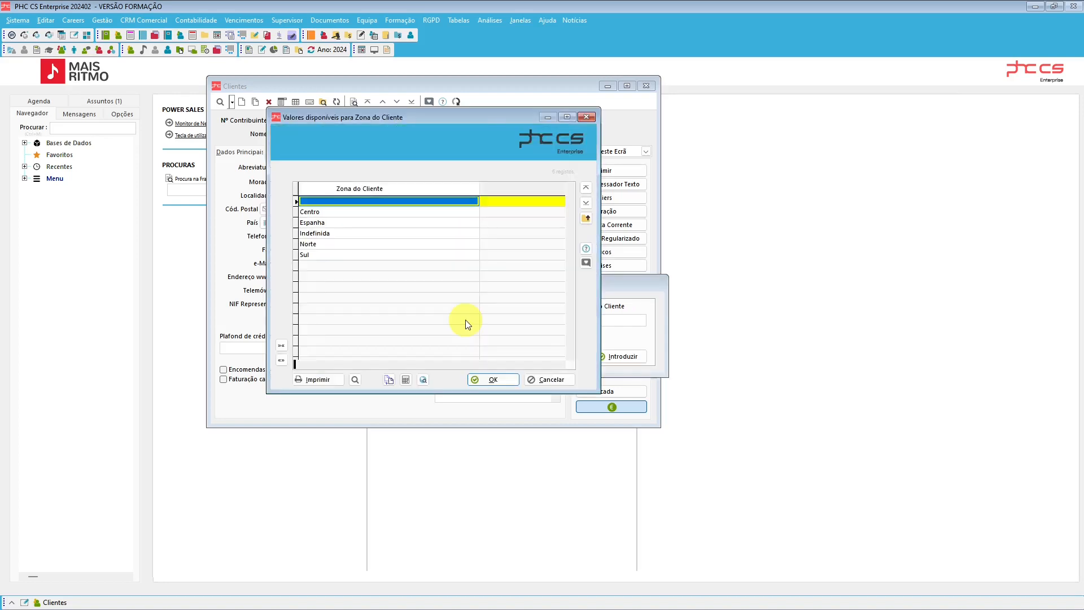
left_click(388, 245)
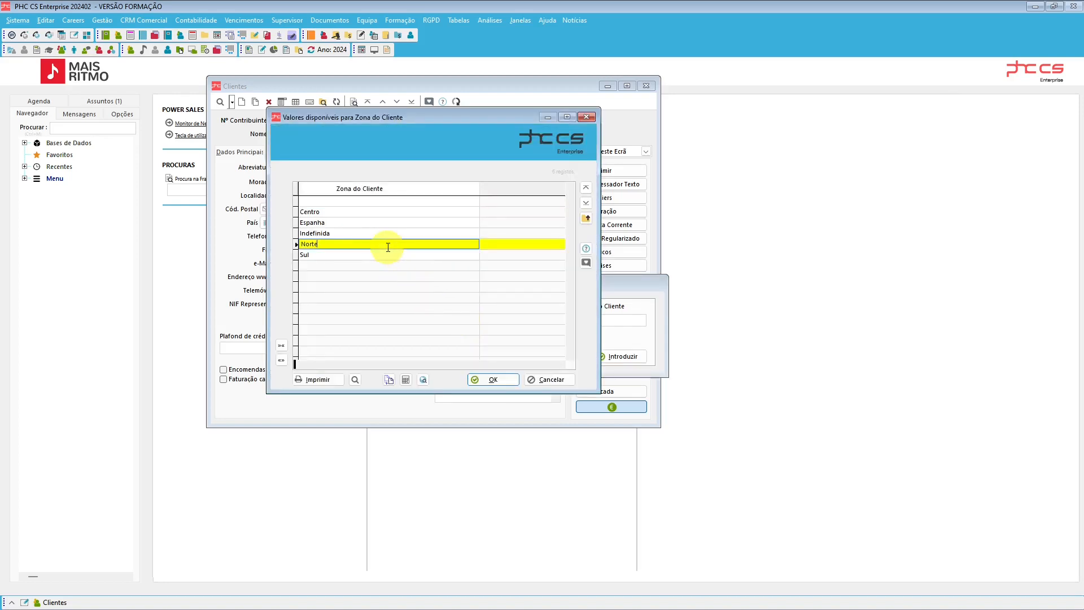
left_click(492, 379)
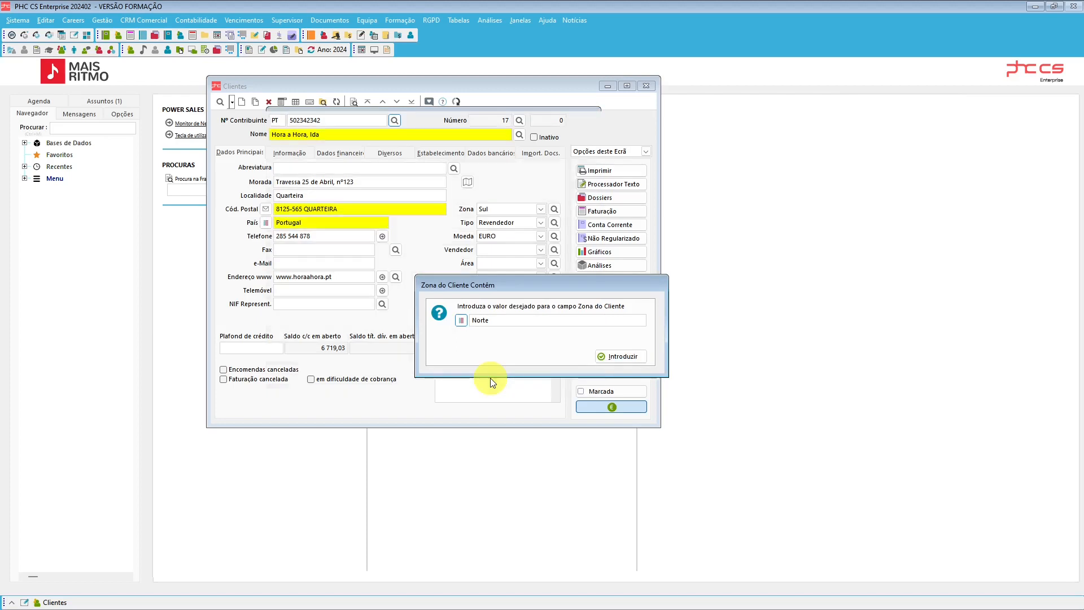
left_click(602, 357)
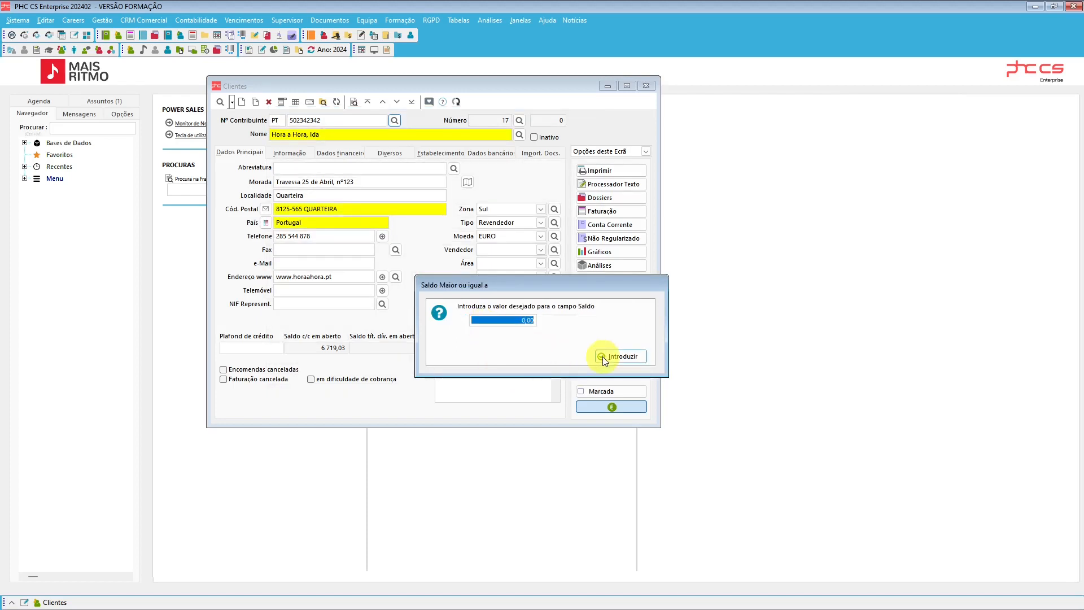
type("1000 ,")
left_click(609, 355)
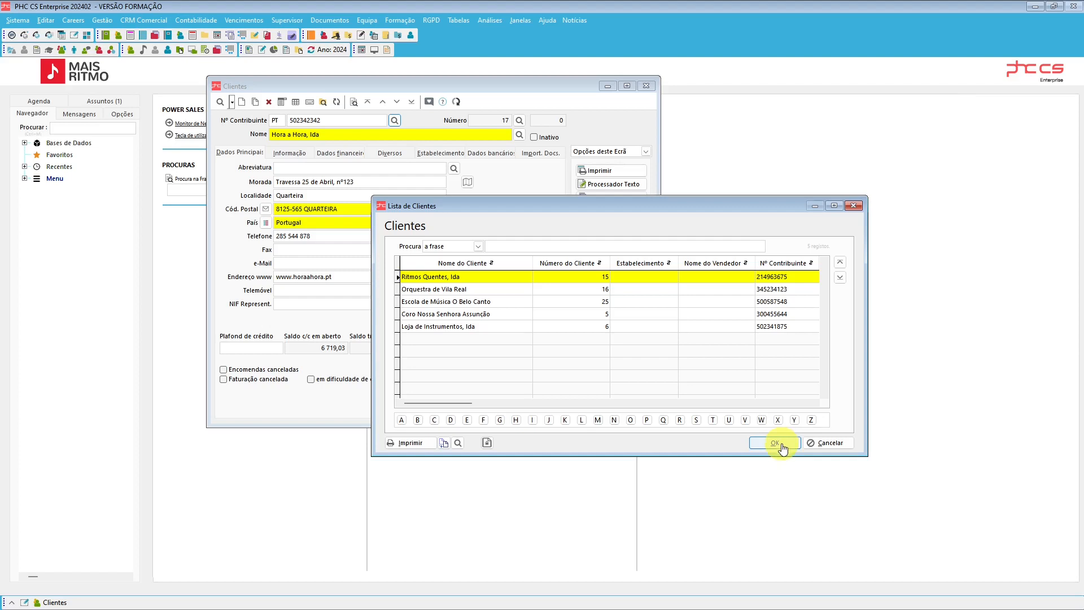
left_click(782, 448)
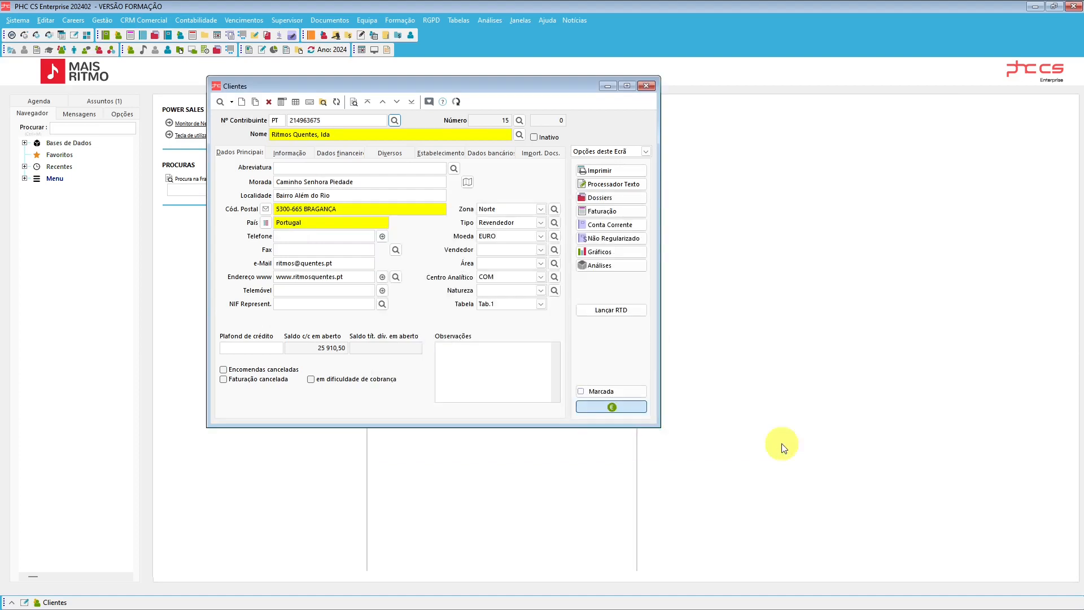